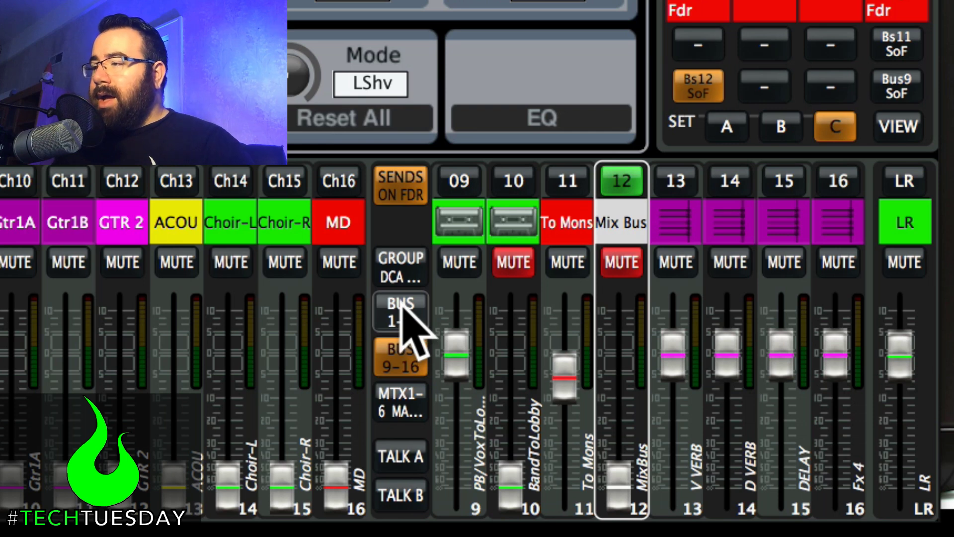
Show the bus 1–8 fader layer after a brief look at buses 9–16
click(403, 310)
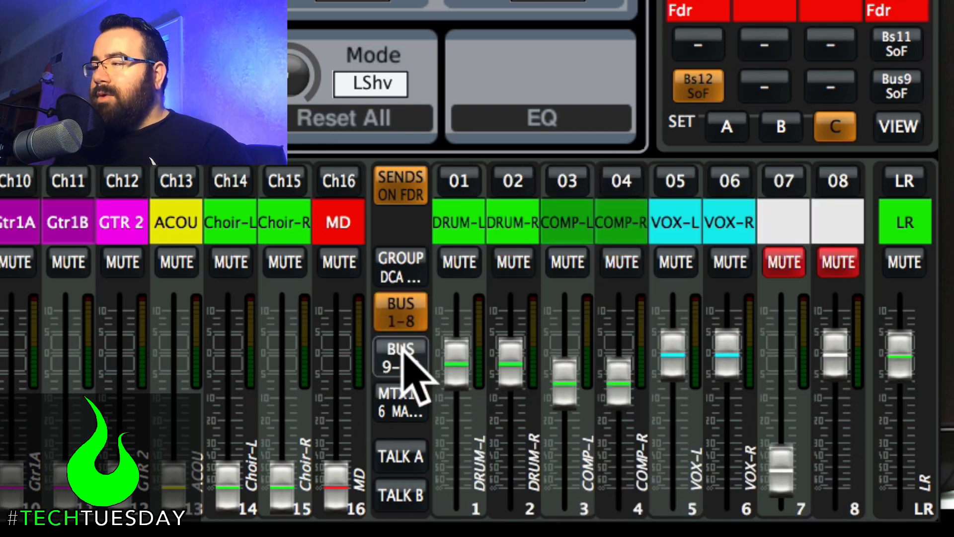
click(402, 355)
click(396, 365)
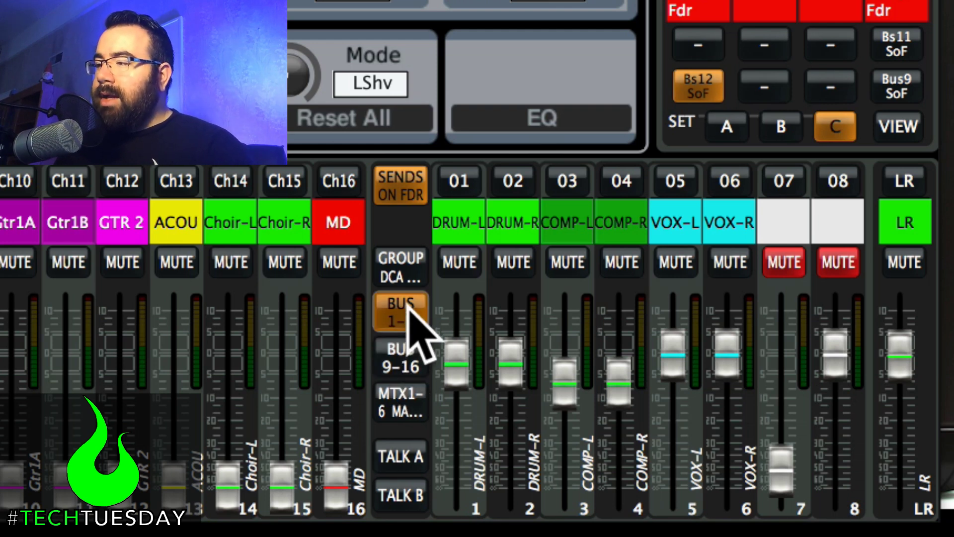
Show the MTX1-6 outputs with the SUBS strip, then bring up the Setup page
click(405, 411)
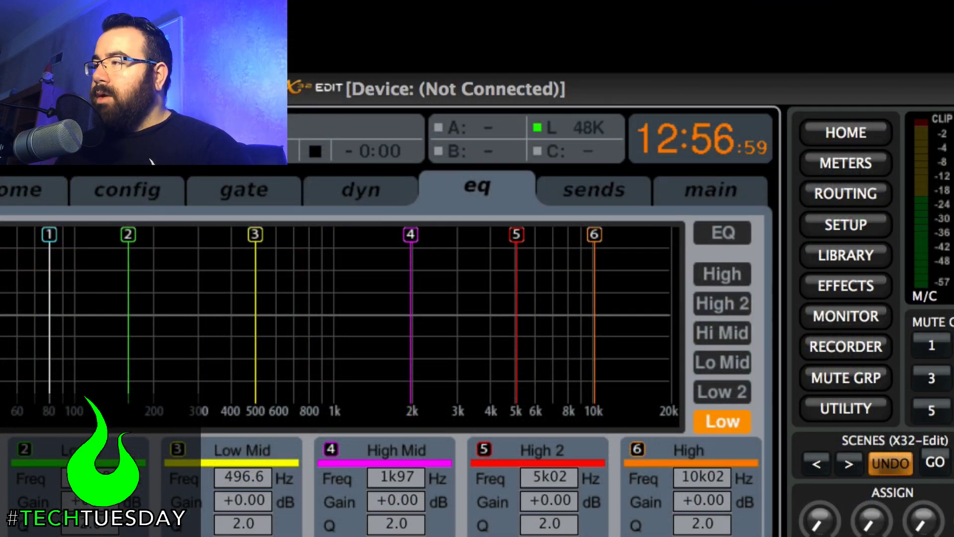
click(840, 226)
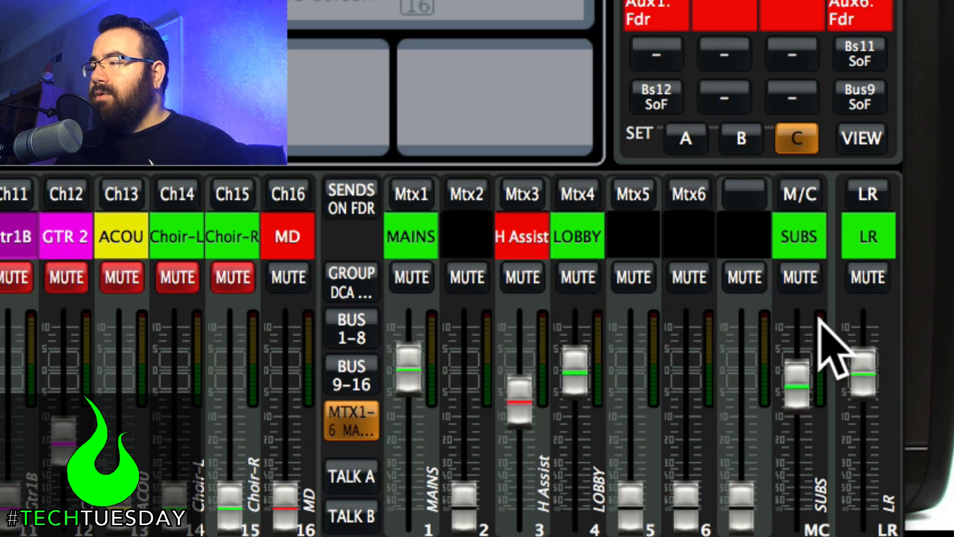
Mute and unmute LR, then return the LR fader to 0 dB after lowering it
click(869, 278)
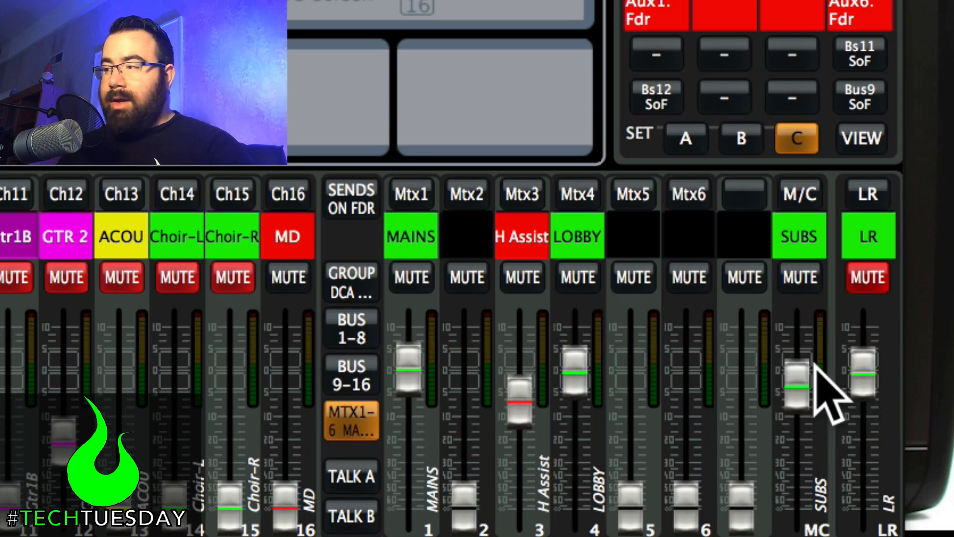
click(869, 280)
drag(860, 372, 861, 437)
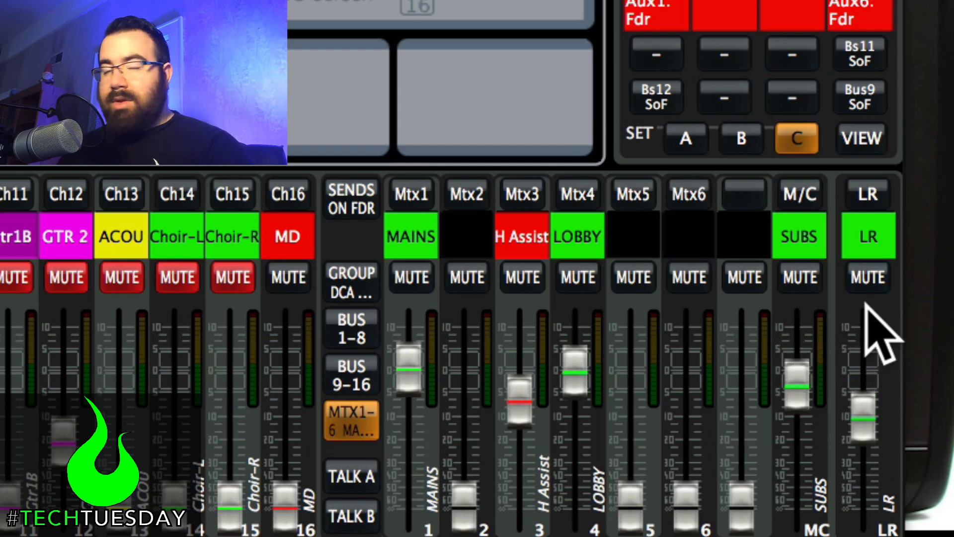
drag(862, 410, 863, 374)
Pull the SUBS fader down to about -40 dB and switch to the console photo
drag(802, 377, 789, 505)
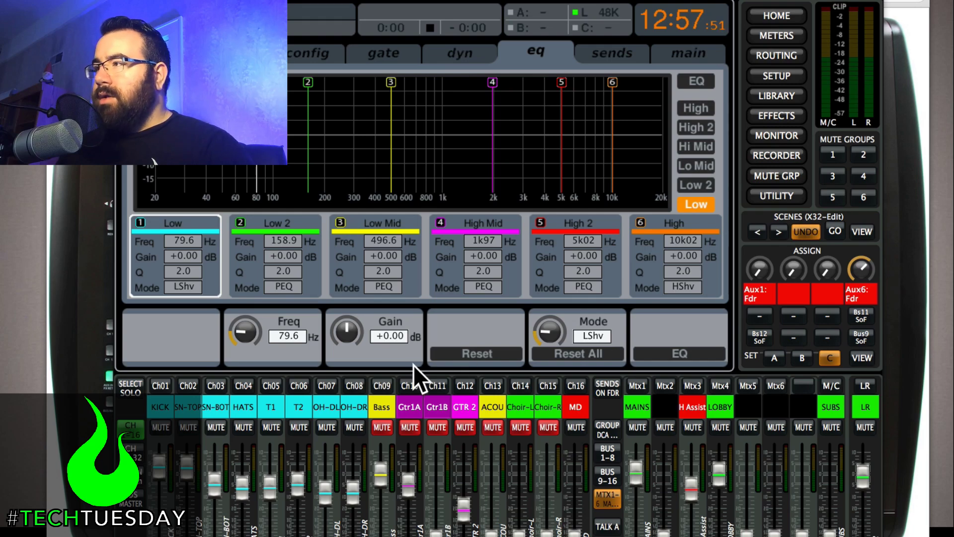
key(super+Tab)
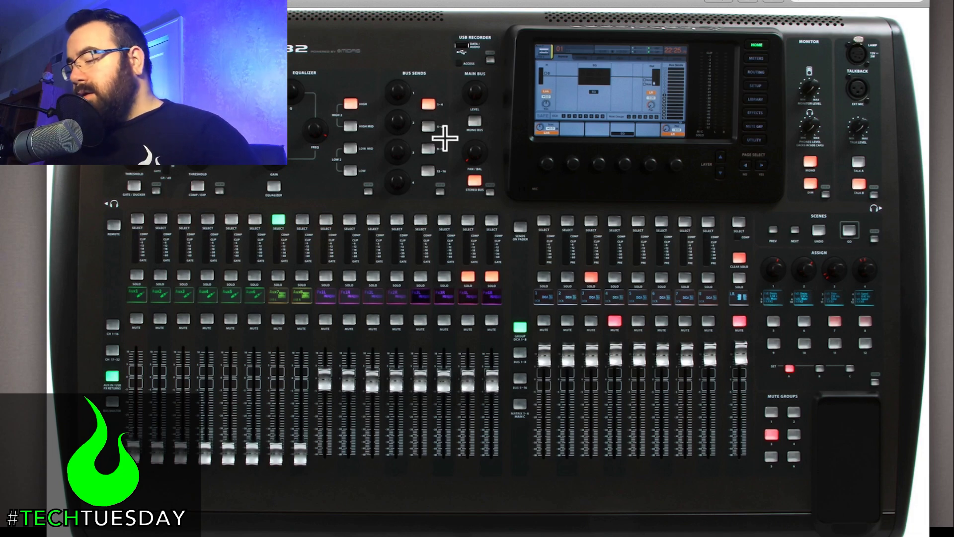
Zoom the console photo onto the Main Bus Level, Pan/Bal and Stereo Bus controls
scroll(445, 138, up, 5)
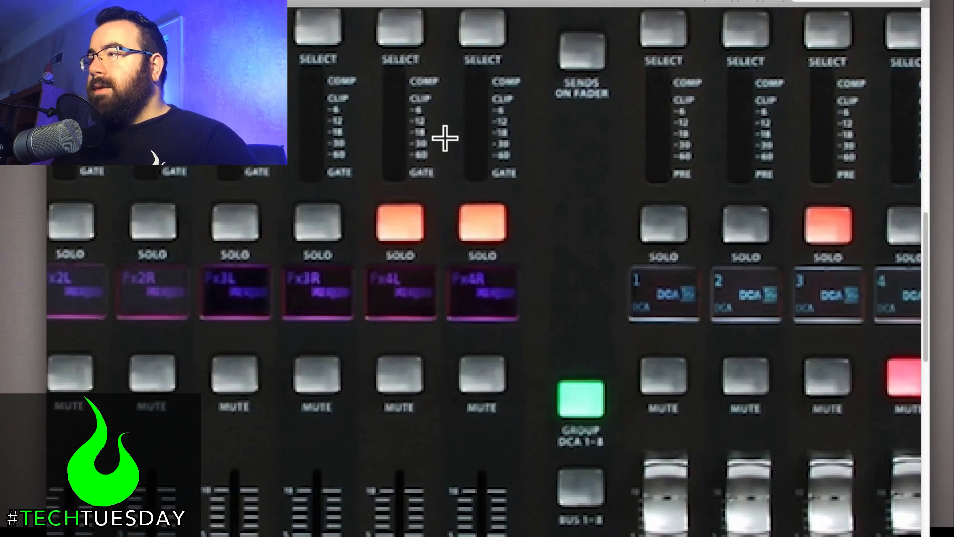
scroll(445, 138, up, 10)
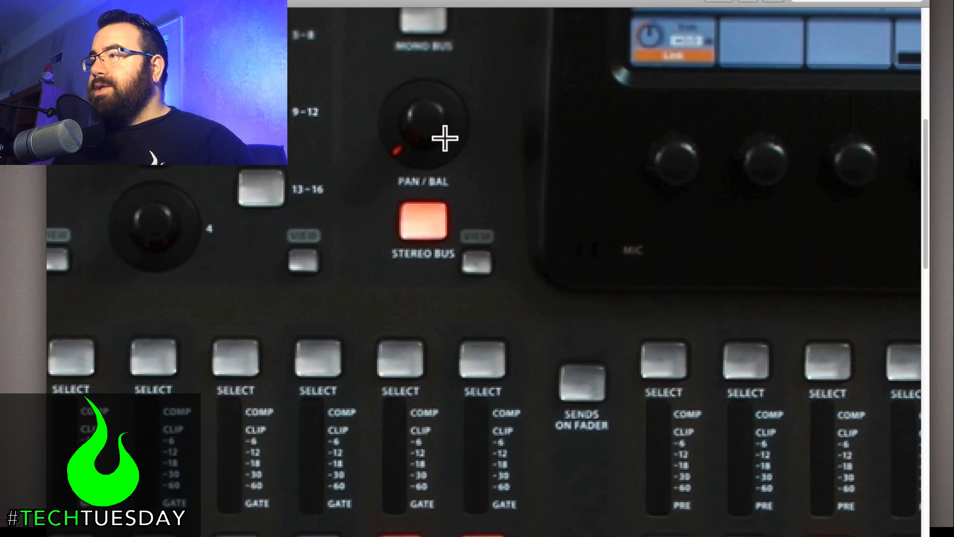
scroll(445, 138, up, 6)
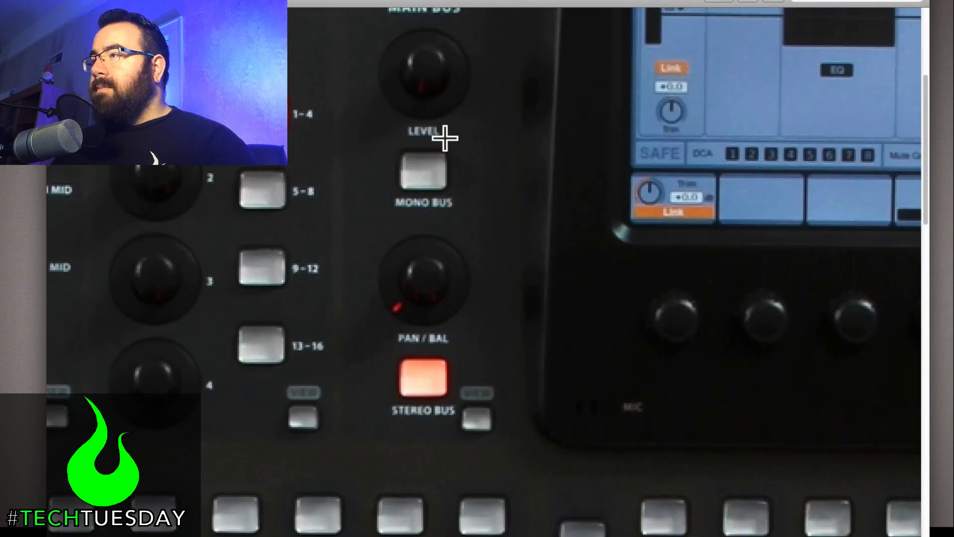
scroll(445, 137, up, 2)
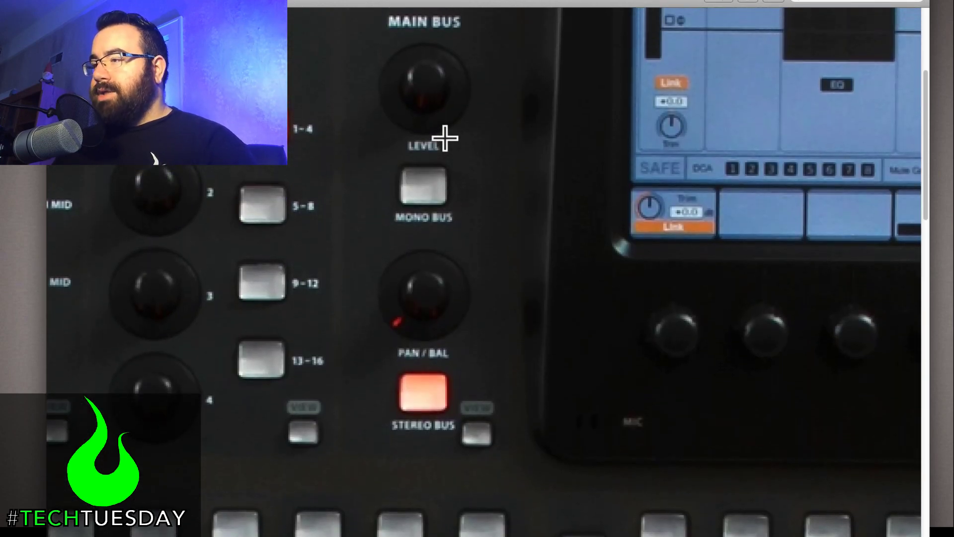
scroll(444, 138, up, 3)
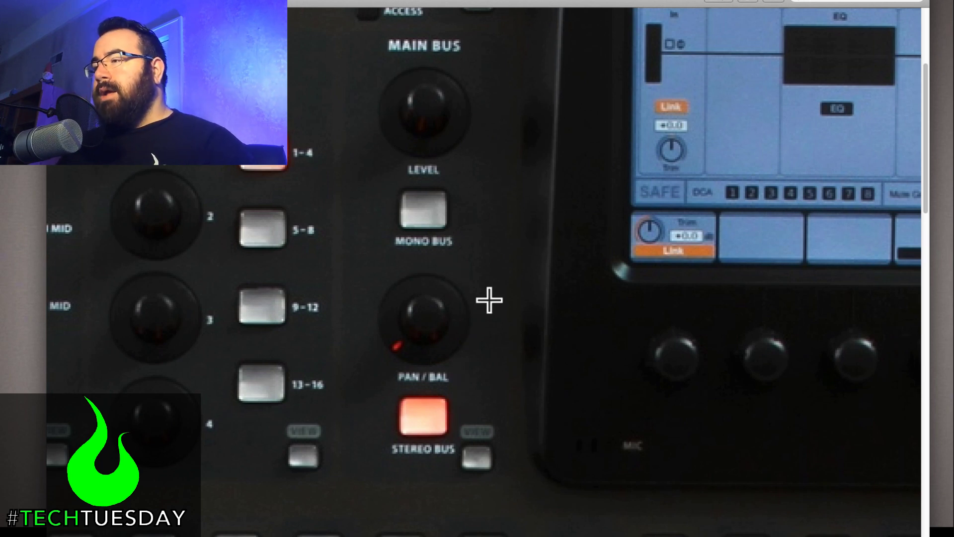
Compare the LR/subs routing diagram against the console photo, then return to X32-Edit
key(super+Tab)
key(super+Tab)
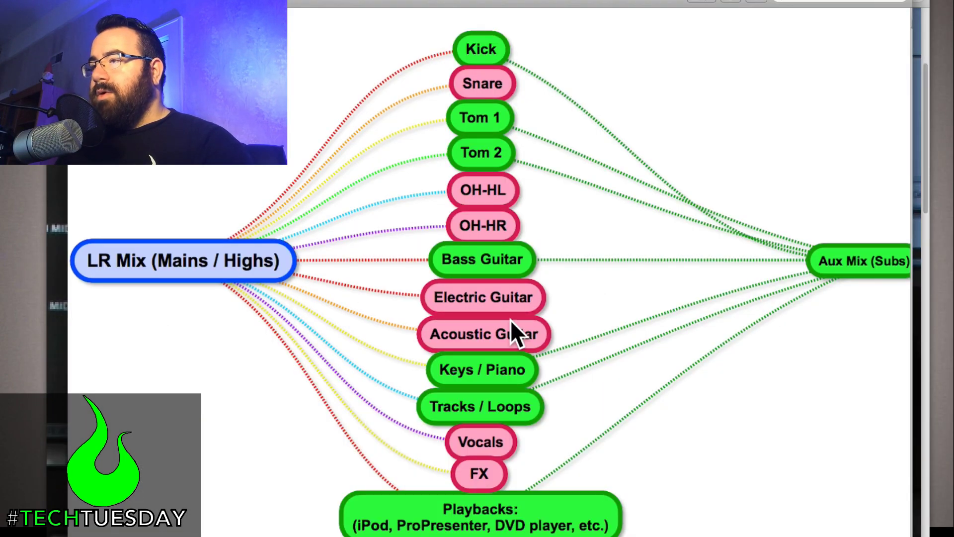
key(super+Tab)
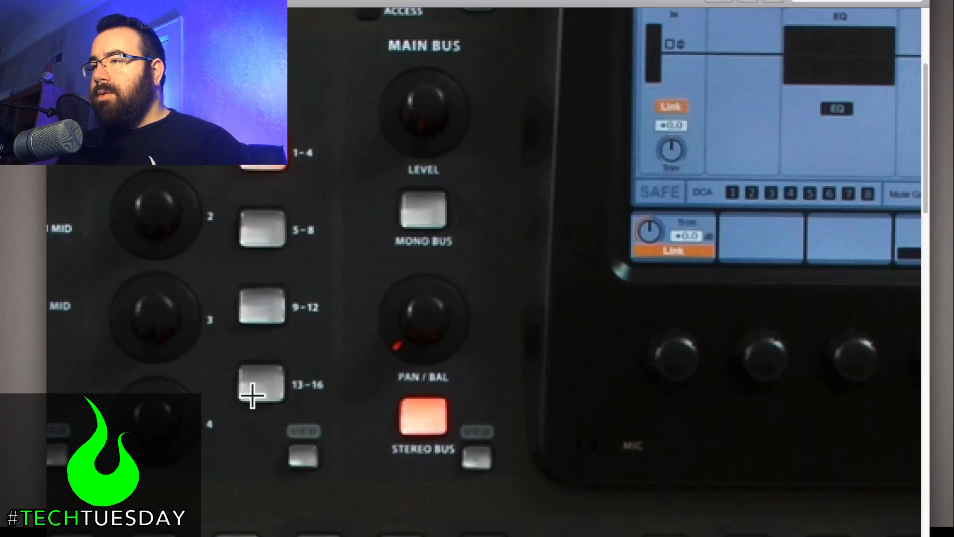
key(super+Tab)
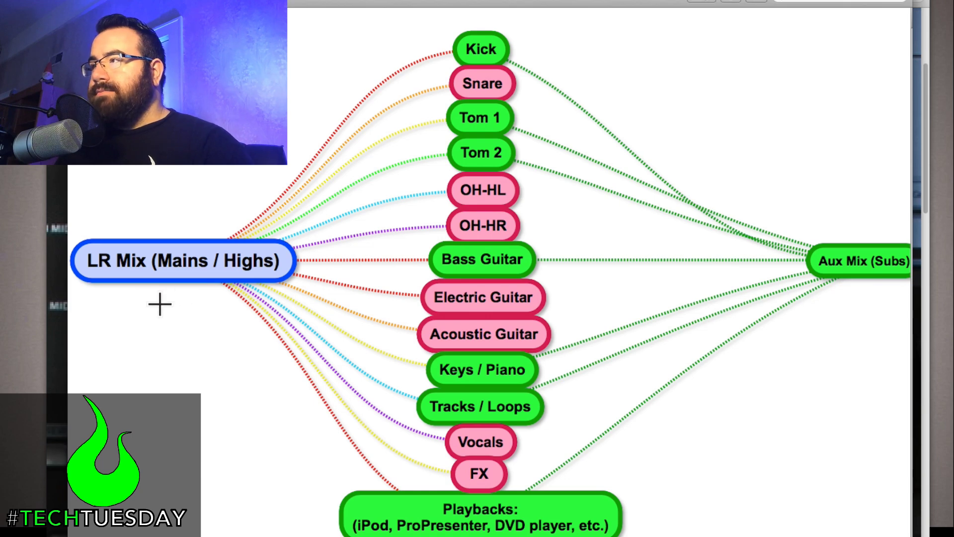
key(super+Tab)
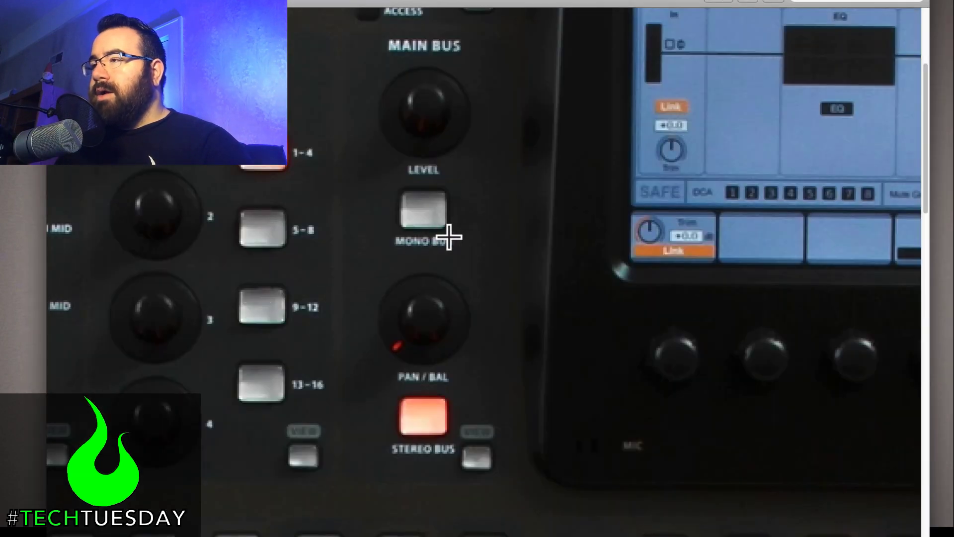
key(super+Tab)
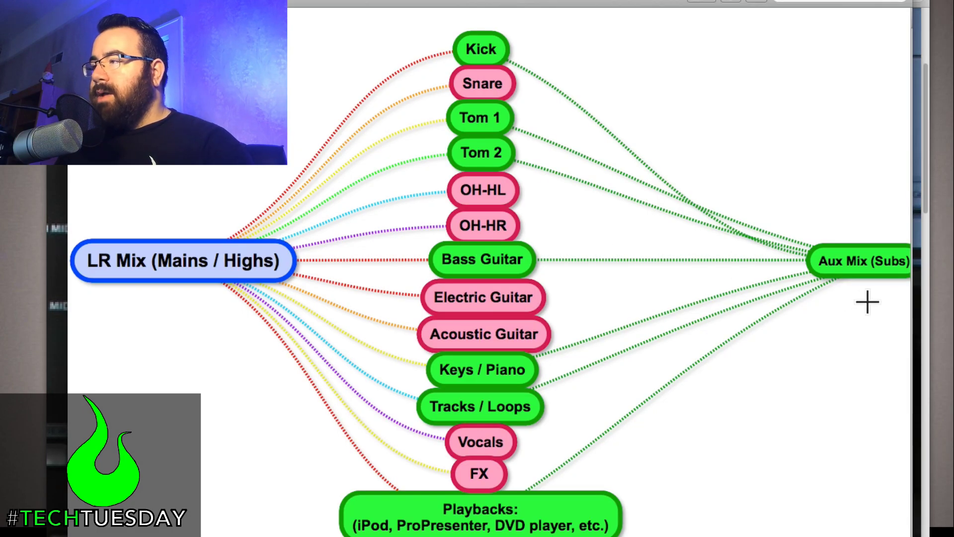
key(super+Tab)
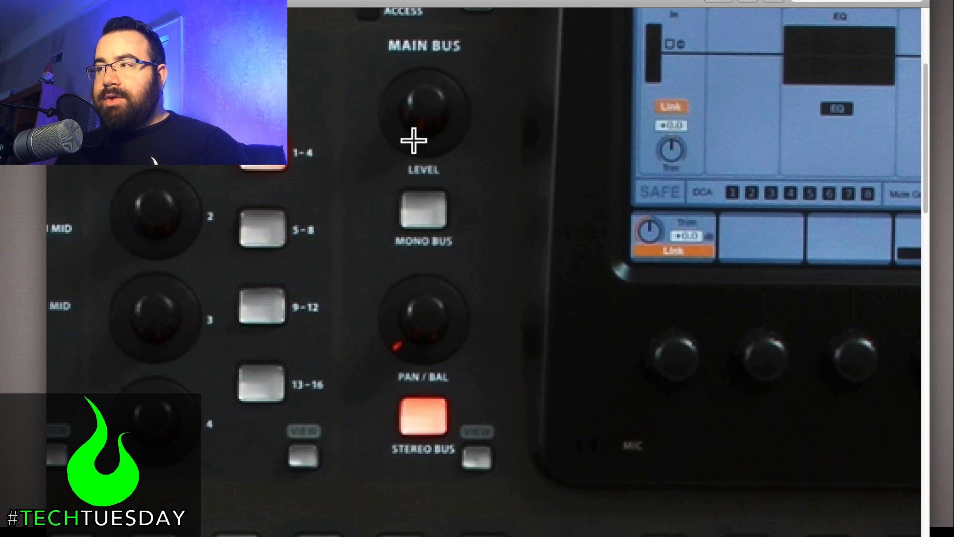
key(super+Tab)
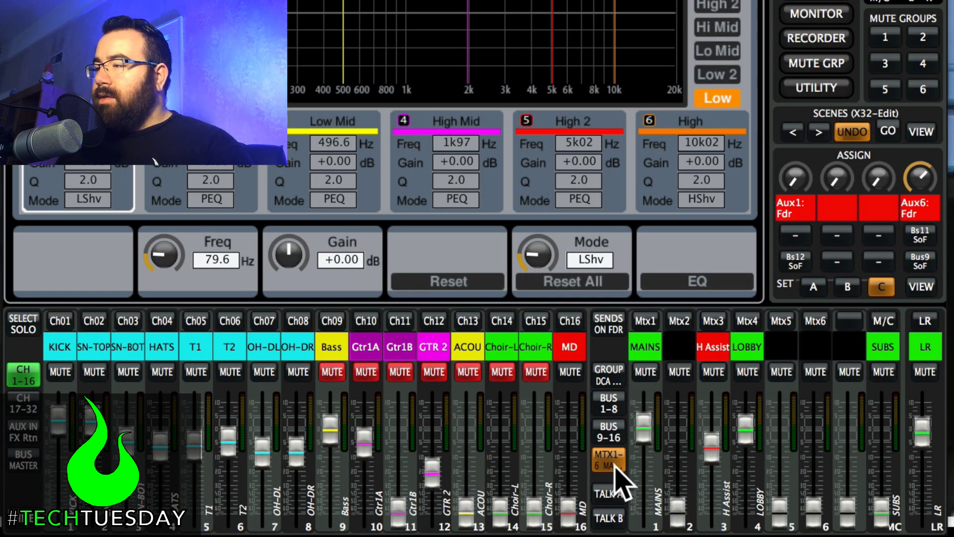
Select the SUBS strip and put bus 12 sends on the faders with Bs12 SoF
click(878, 321)
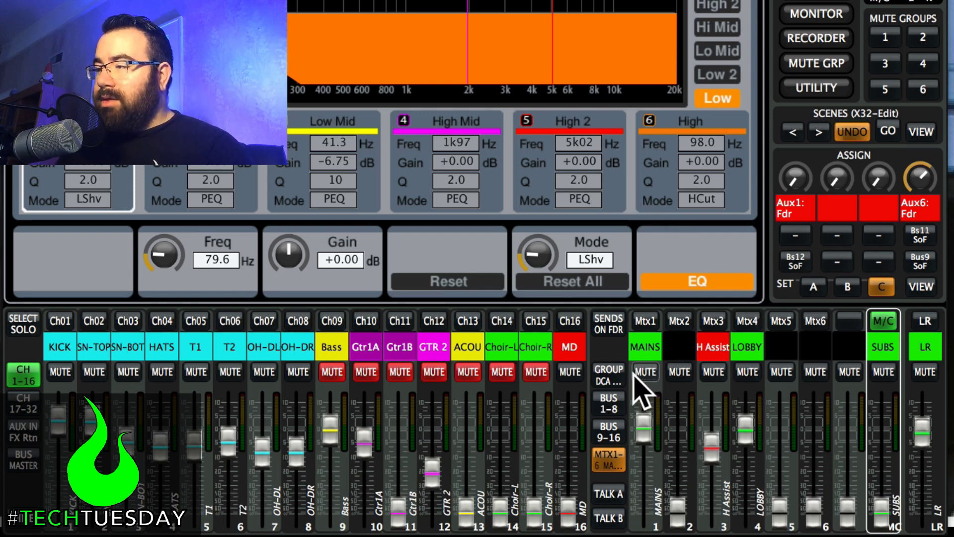
click(793, 260)
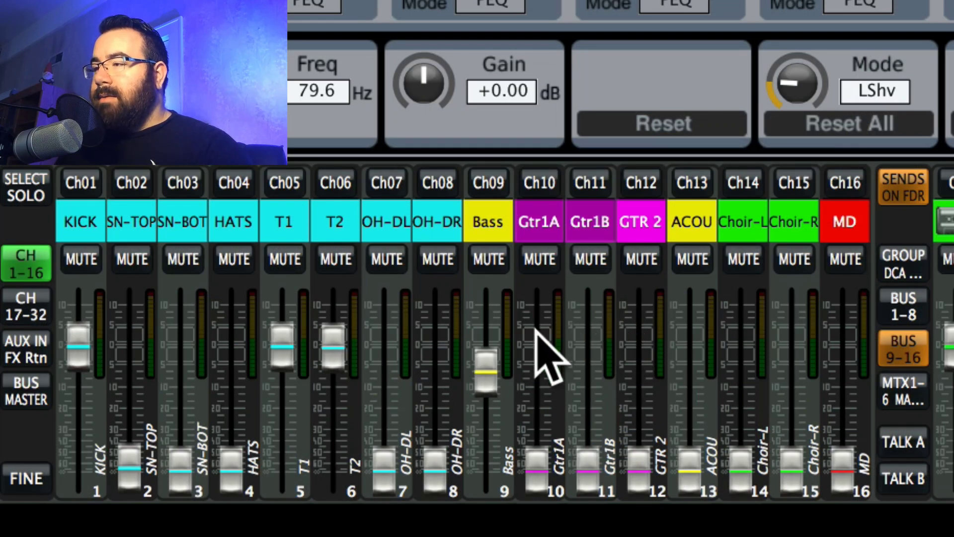
Set the Bass send to bus 12 at 0 dB, then view channels 17–32 and Aux In/FX Rtn
drag(493, 359, 492, 336)
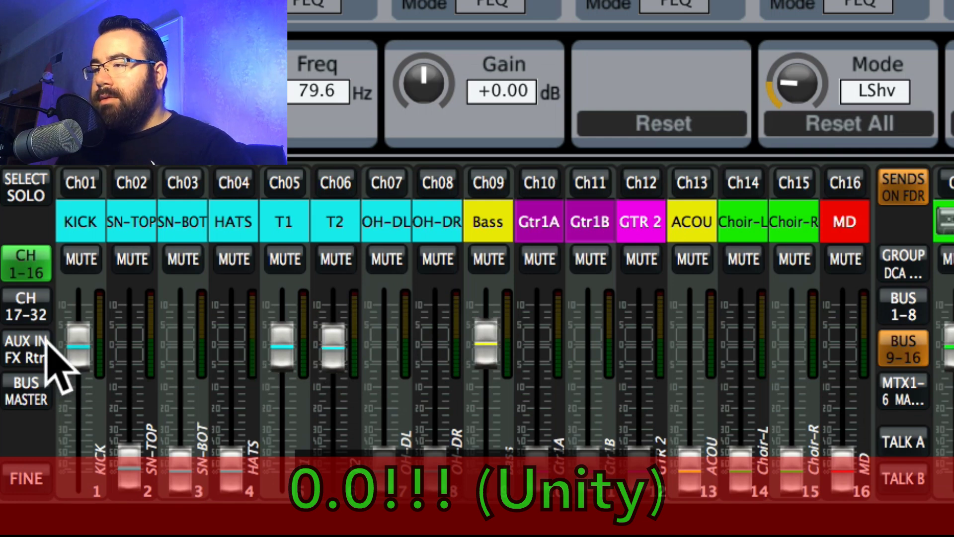
click(29, 314)
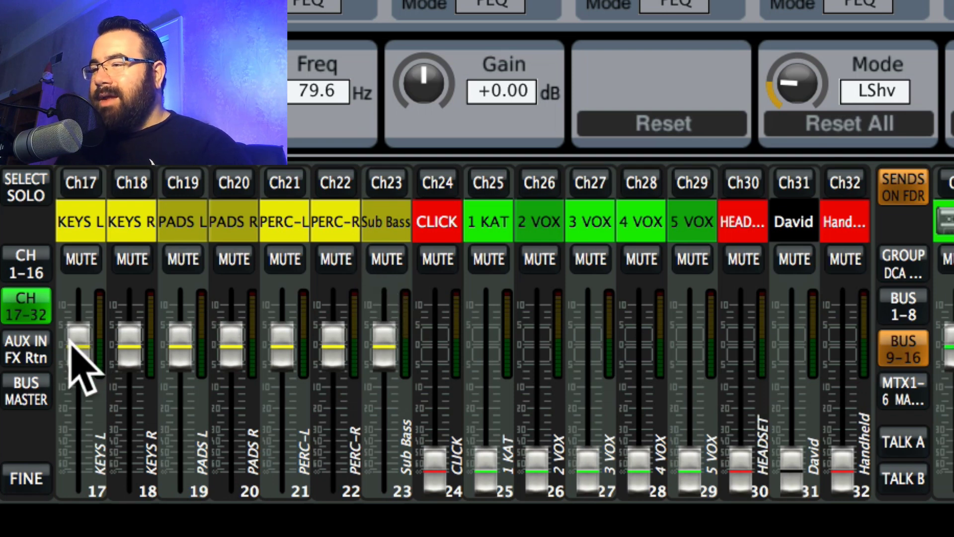
click(31, 348)
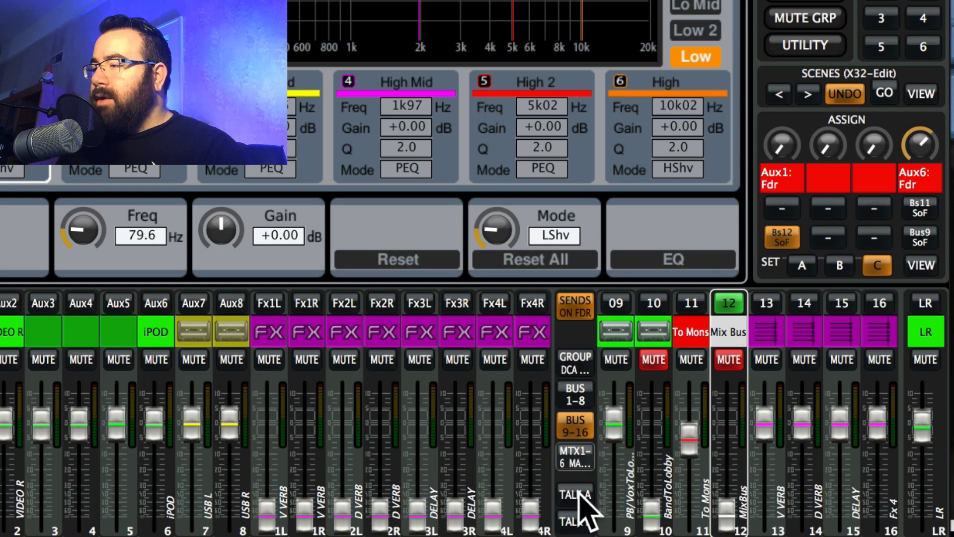
Show the MTX1-6 outputs with SUBS and select the iPOD aux input on Aux 6
click(576, 457)
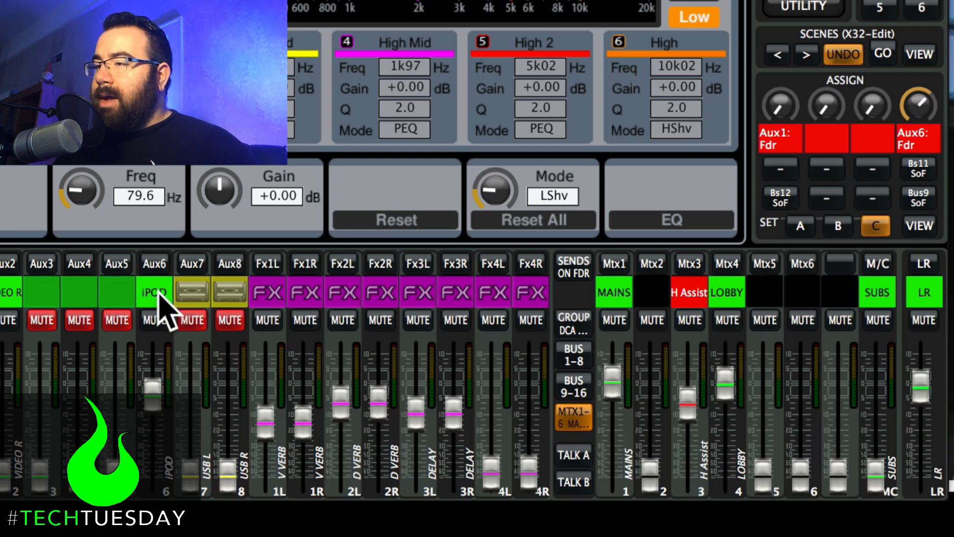
click(150, 390)
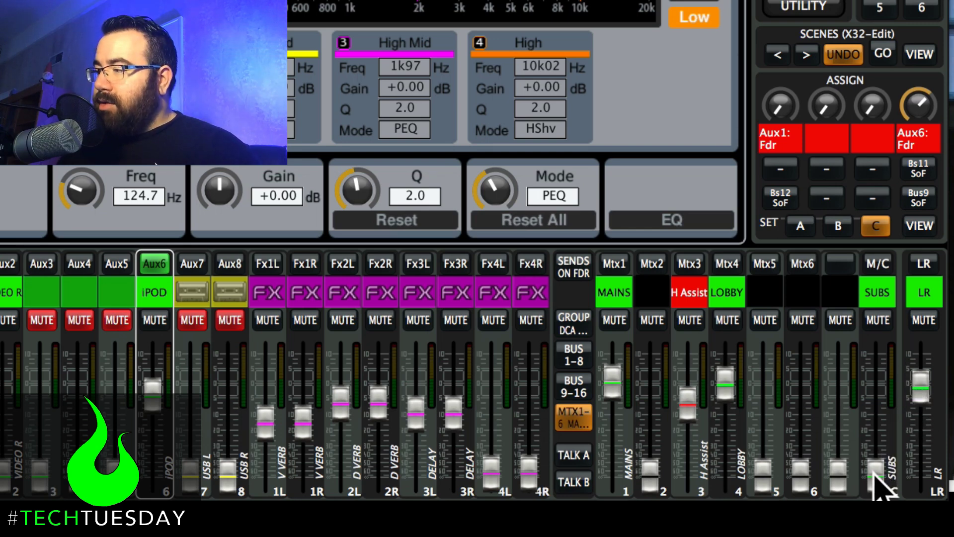
Raise the SUBS output to about -10 and switch the faders to bus 12 sends
drag(873, 471, 881, 401)
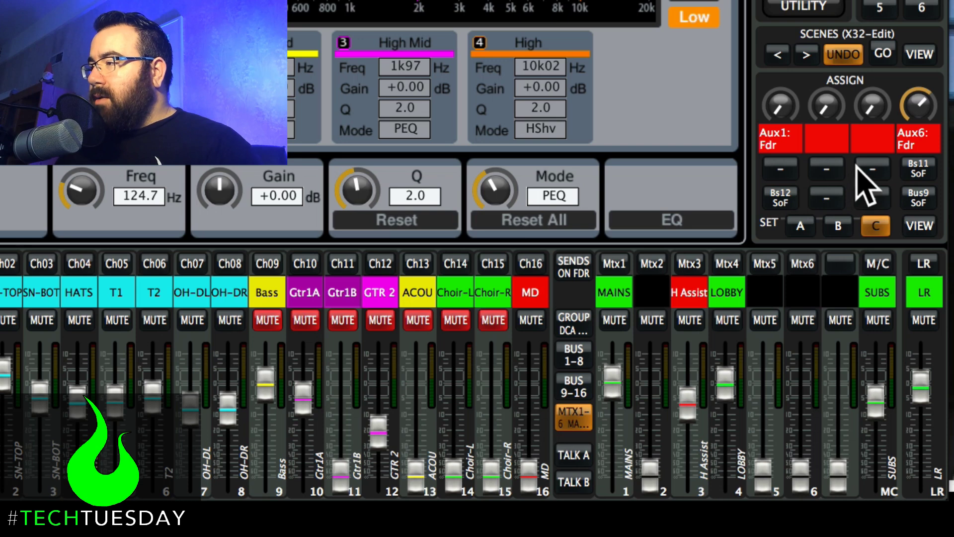
click(781, 197)
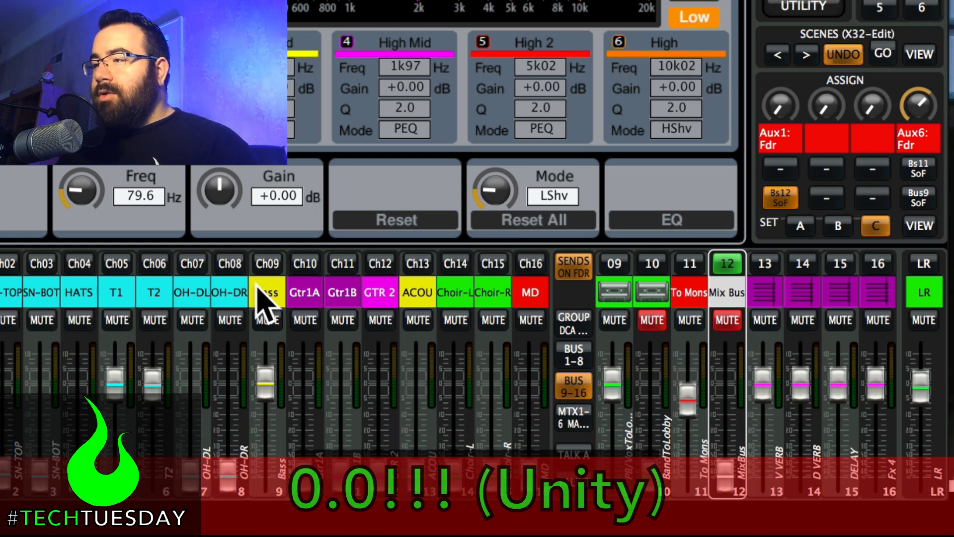
Cut the Bass channel's 129.1 Hz low shelf from +1.50 to -2.50 dB
click(264, 298)
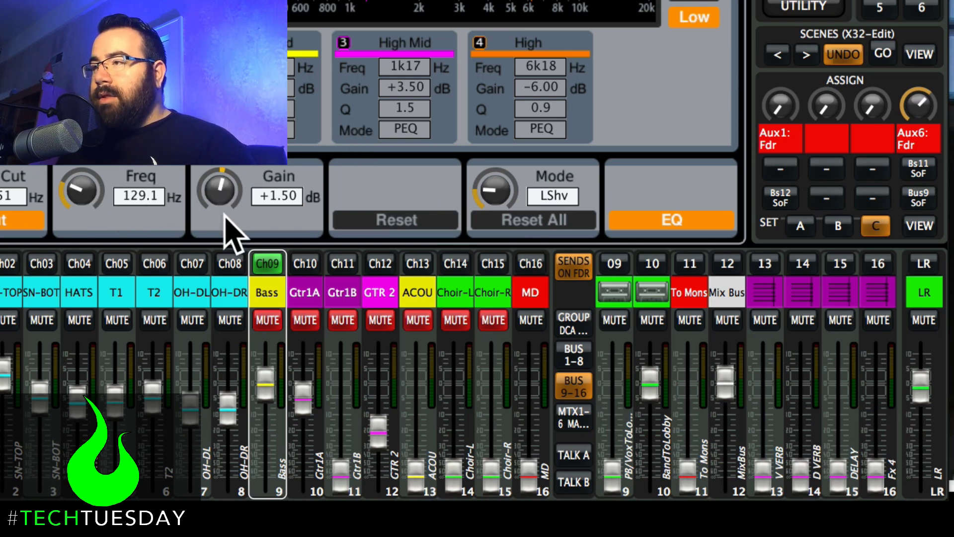
scroll(229, 236, down, 8)
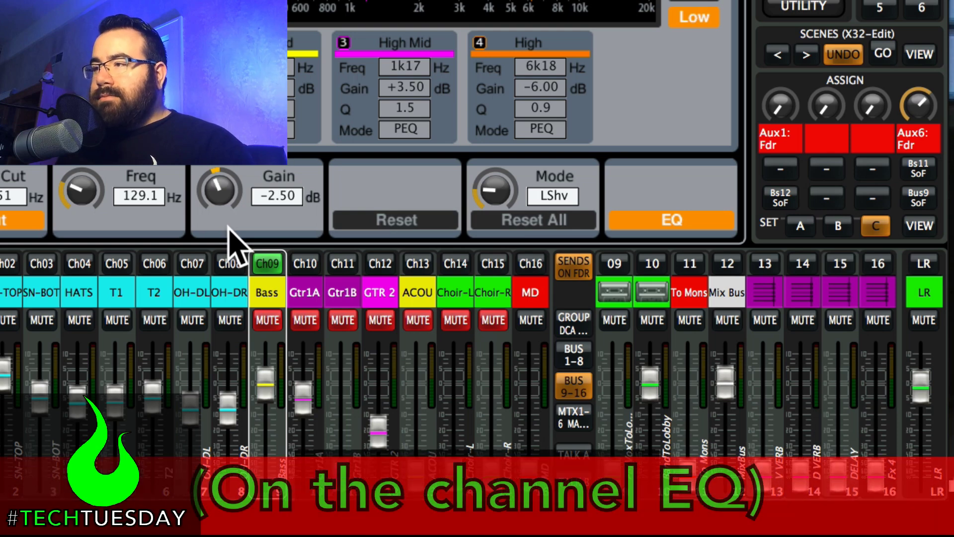